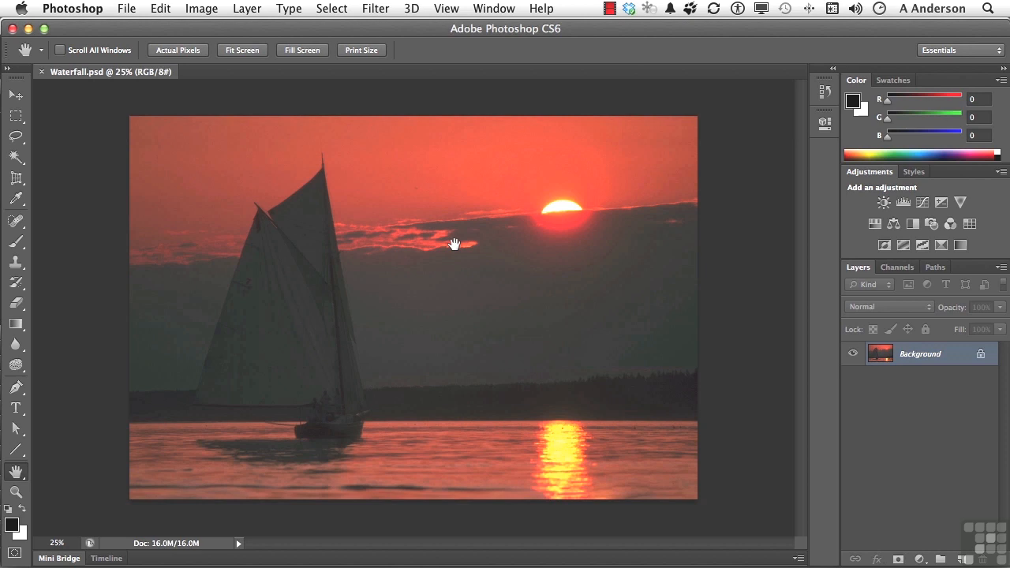
Warp the red cloud beside the sails into swirls with the Liquify filter's Forward Warp tool at brush size 100, and partly reconstruct it
left_click(381, 11)
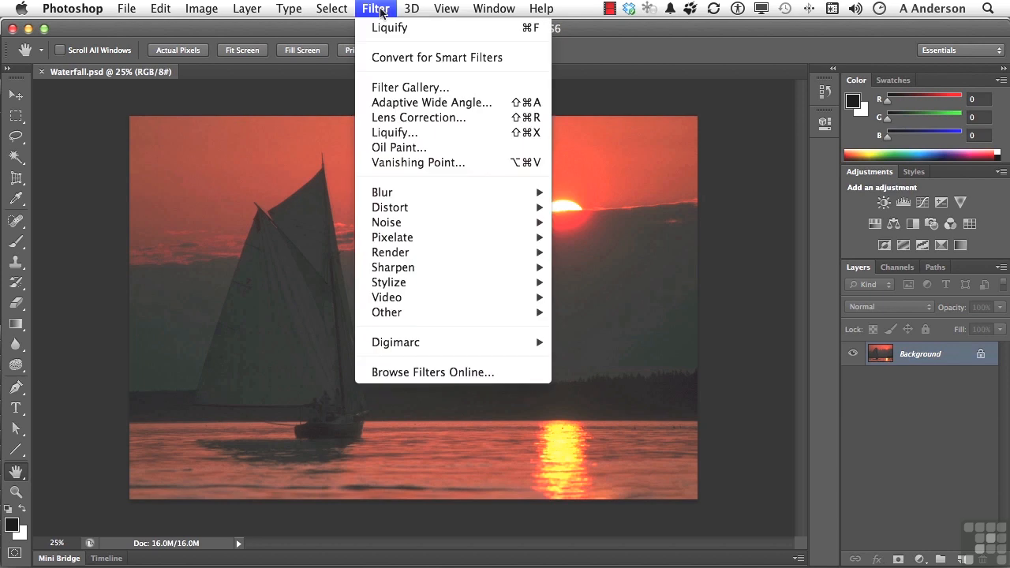
left_click(391, 138)
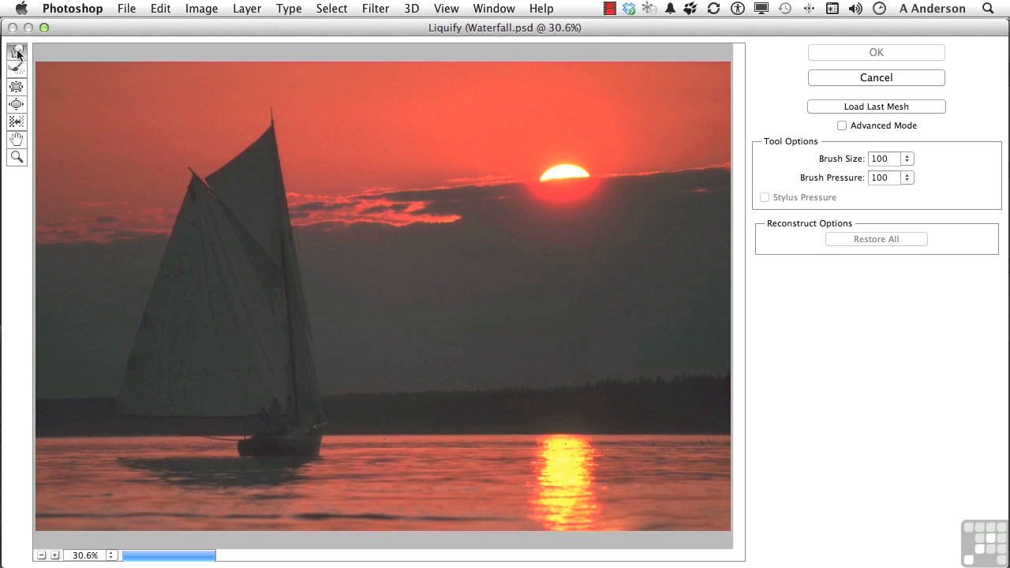
mouse_move(384, 221)
left_mouse_down()
mouse_move(362, 228)
mouse_move(371, 248)
mouse_move(408, 226)
mouse_move(401, 219)
mouse_move(393, 237)
mouse_move(440, 228)
mouse_move(432, 206)
mouse_move(417, 217)
mouse_move(424, 236)
mouse_move(449, 223)
mouse_move(430, 209)
mouse_move(406, 212)
mouse_move(421, 223)
mouse_move(414, 200)
mouse_move(382, 210)
mouse_move(393, 232)
mouse_move(426, 219)
mouse_move(363, 213)
mouse_move(376, 231)
mouse_move(380, 209)
mouse_move(353, 217)
mouse_move(373, 238)
mouse_move(385, 212)
mouse_move(390, 228)
mouse_move(417, 223)
mouse_move(413, 209)
mouse_move(406, 224)
mouse_move(434, 228)
mouse_move(435, 211)
mouse_move(418, 216)
mouse_move(462, 223)
left_mouse_up()
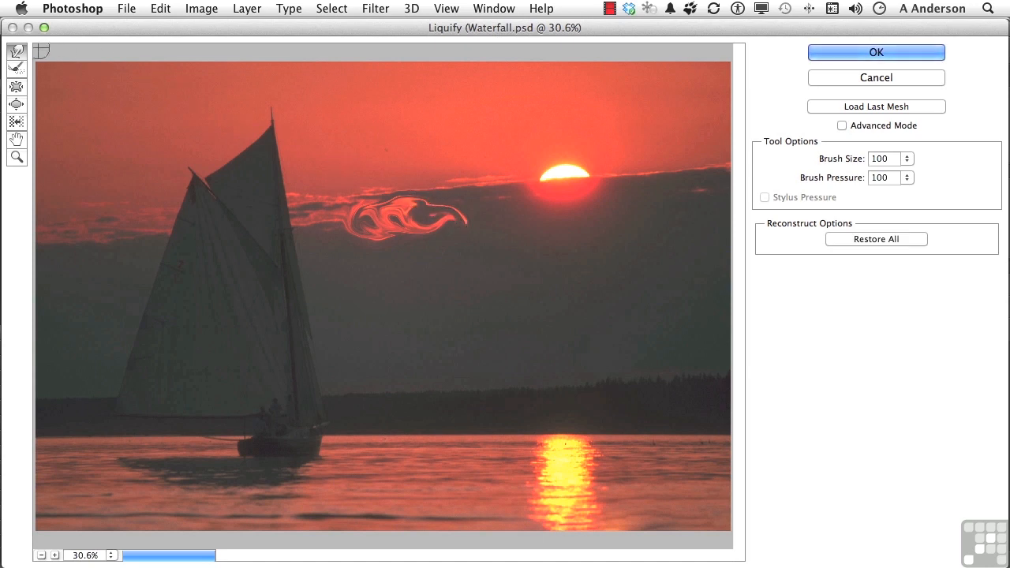
left_click(17, 69)
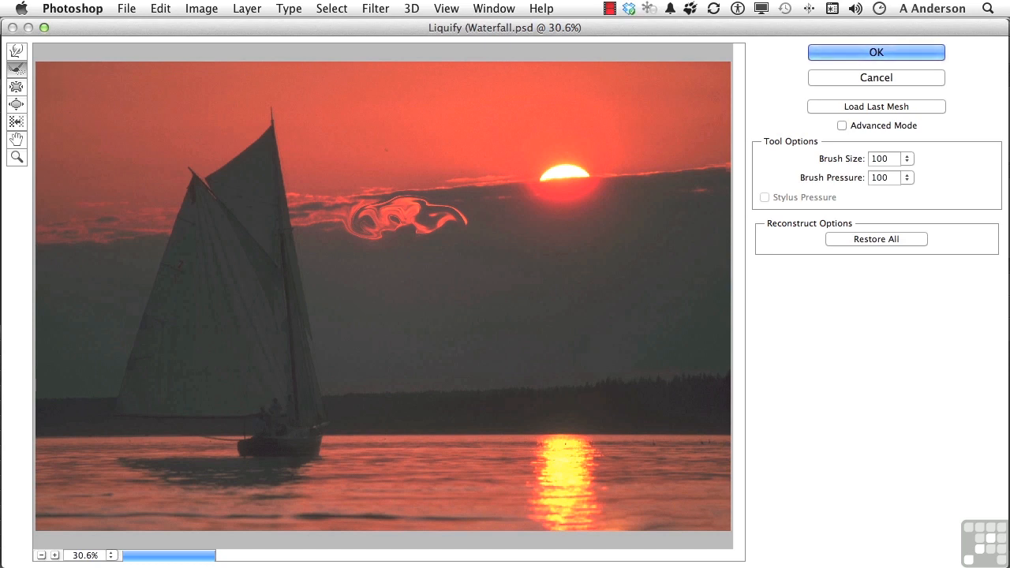
Shrink the sun with the Pucker tool at brush size 500
left_click(16, 87)
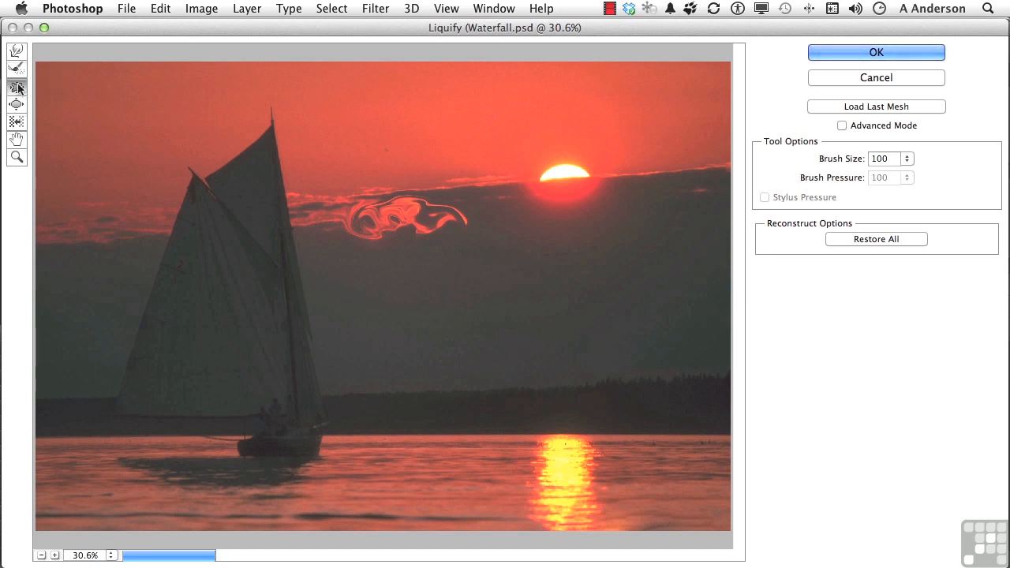
key("bracketright")
key("bracketright")
key("bracketright")
key("bracketright")
key("bracketright")
key("bracketright")
key("bracketright")
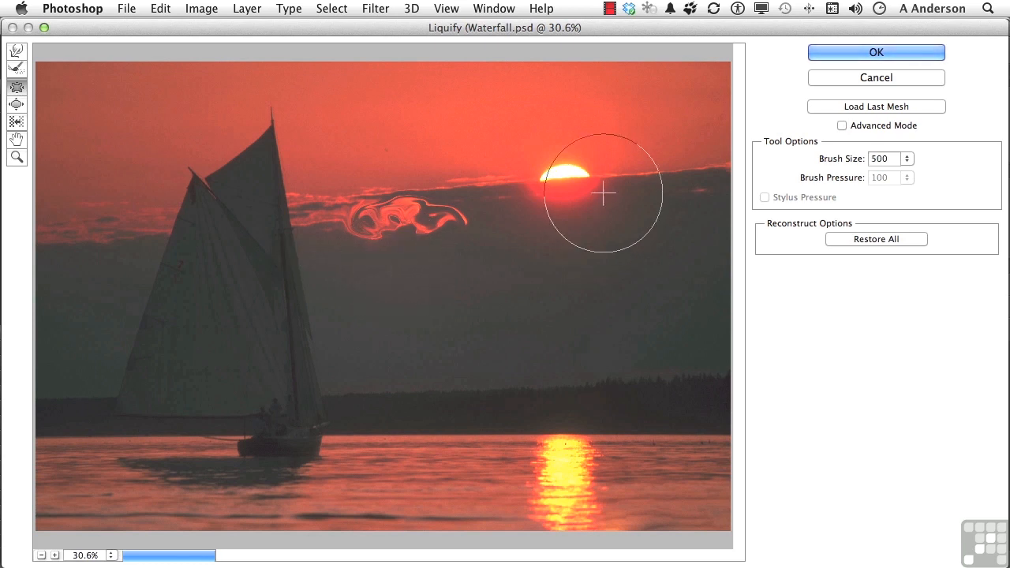
left_click_drag(568, 181, 567, 181)
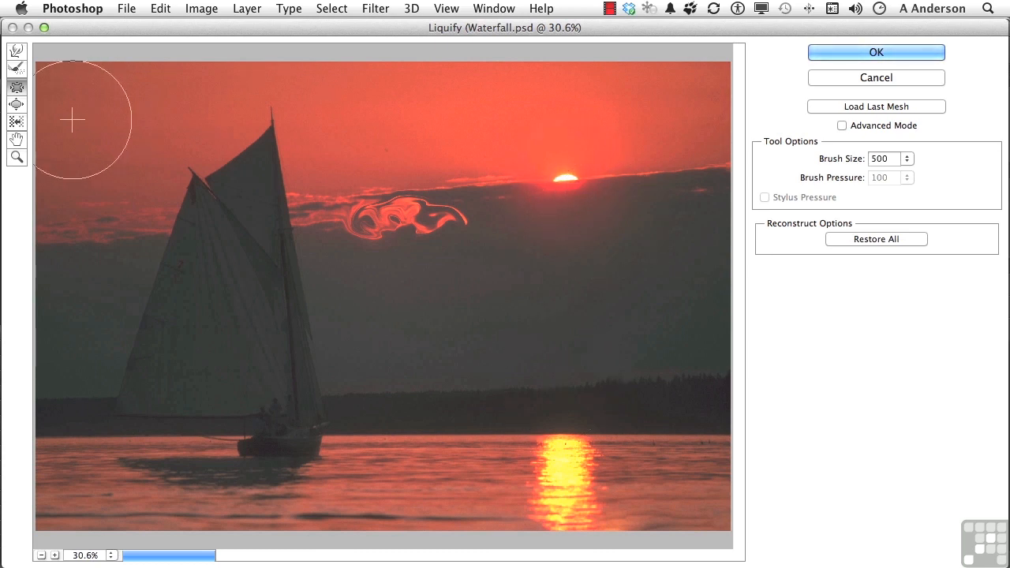
Restore the sun to its original size with the Reconstruct tool and slightly enlarge it with the Bloat tool
left_click(15, 69)
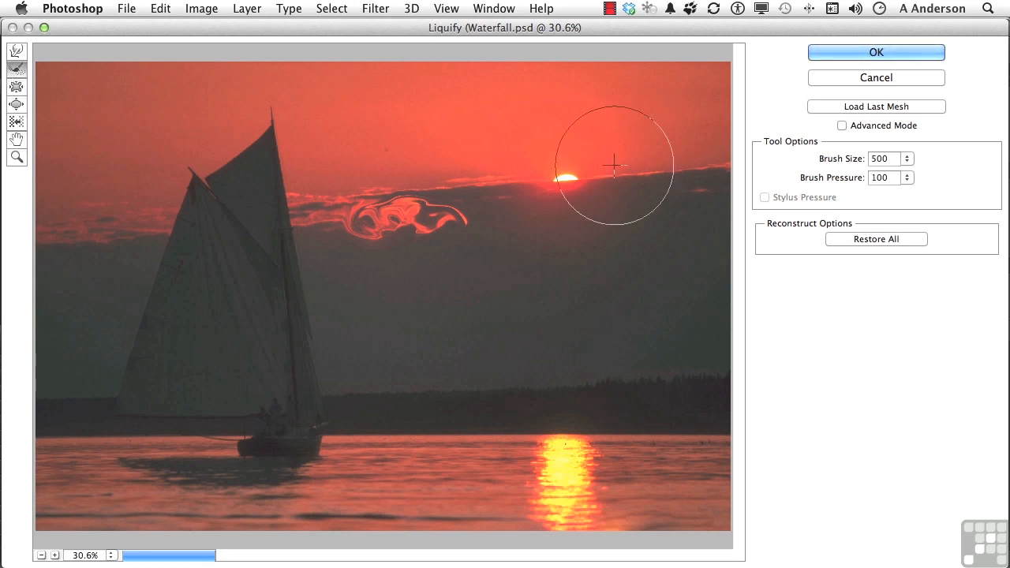
mouse_move(585, 183)
left_mouse_down()
mouse_move(543, 185)
mouse_move(615, 182)
mouse_move(523, 184)
mouse_move(645, 177)
left_mouse_up()
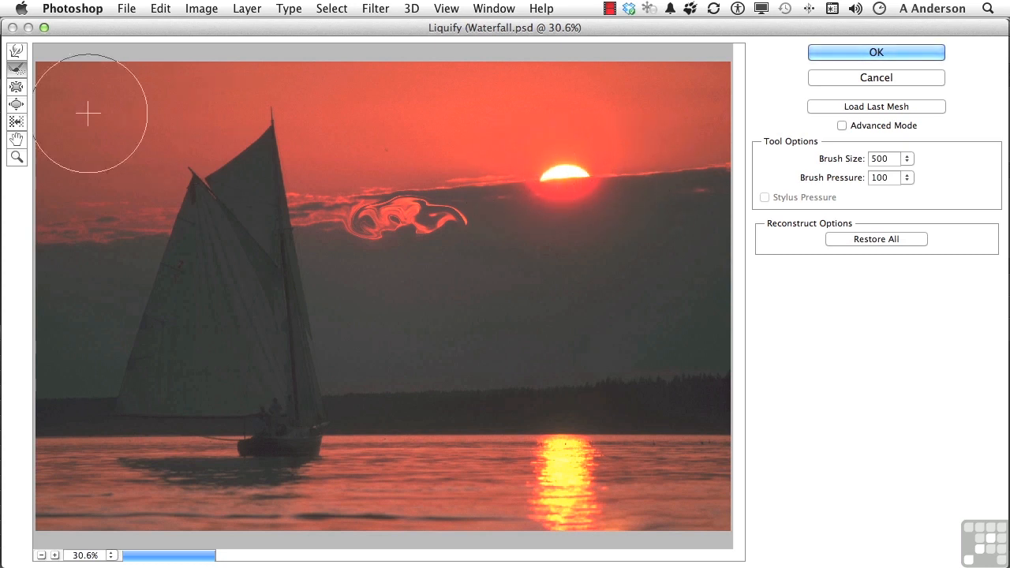
left_click(15, 106)
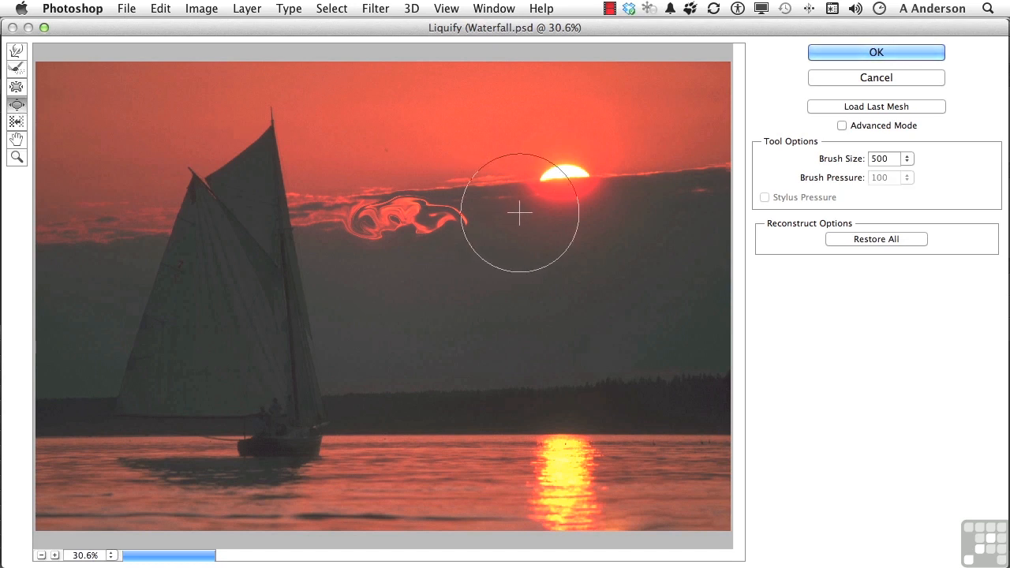
left_click_drag(568, 179, 568, 179)
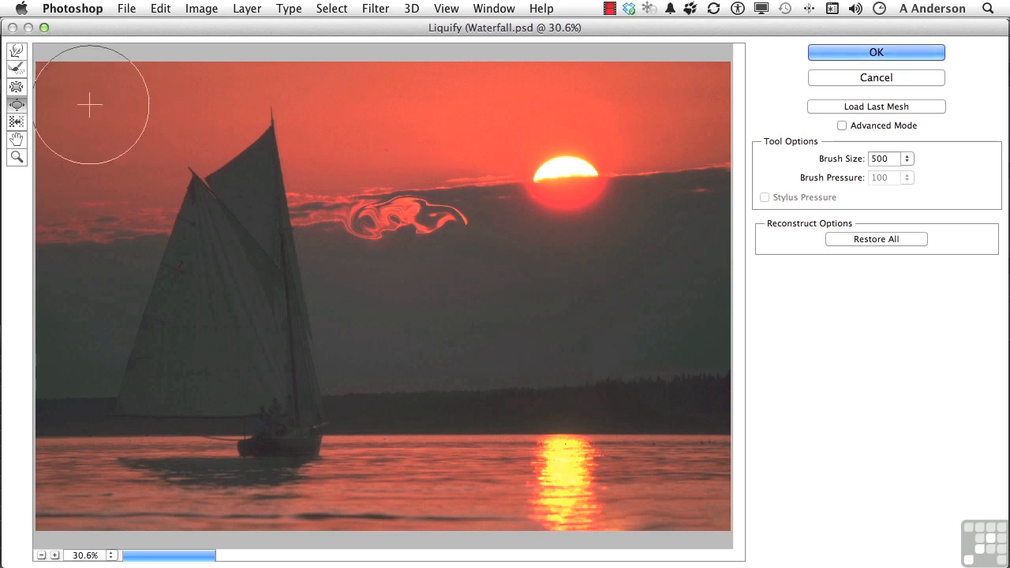
Push the water right of the boat down out of the image with the Push Left tool at brush size 300, forming a waterfall, and apply Liquify
left_click(16, 123)
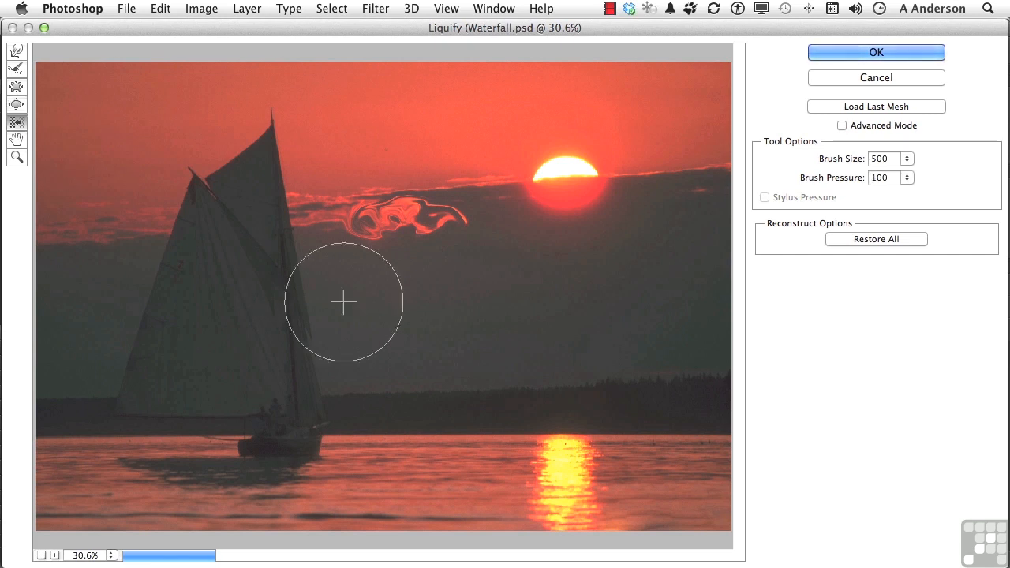
key("bracketleft")
key("bracketleft")
key("bracketleft")
key("bracketright")
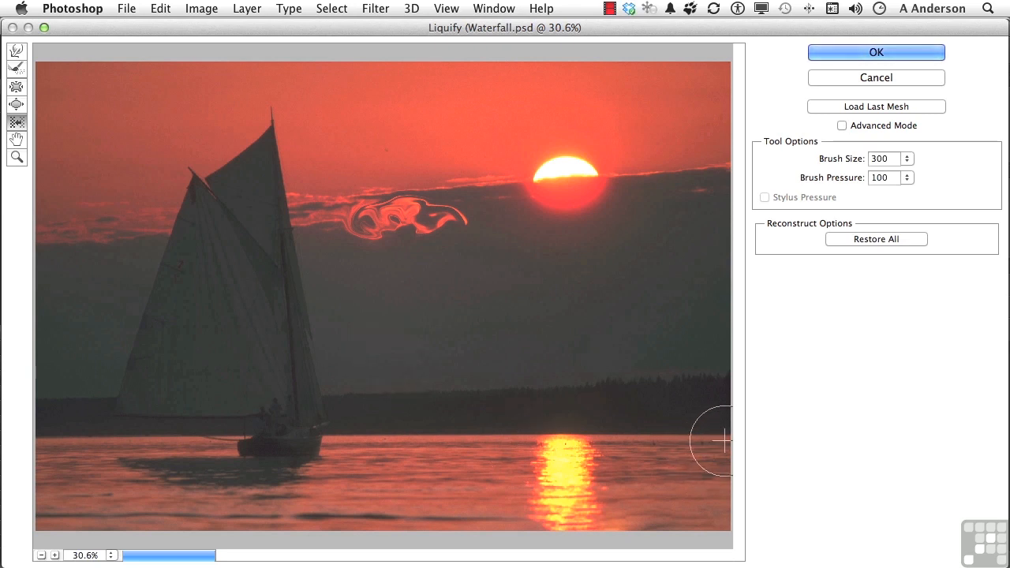
left_click_drag(724, 442, 370, 444)
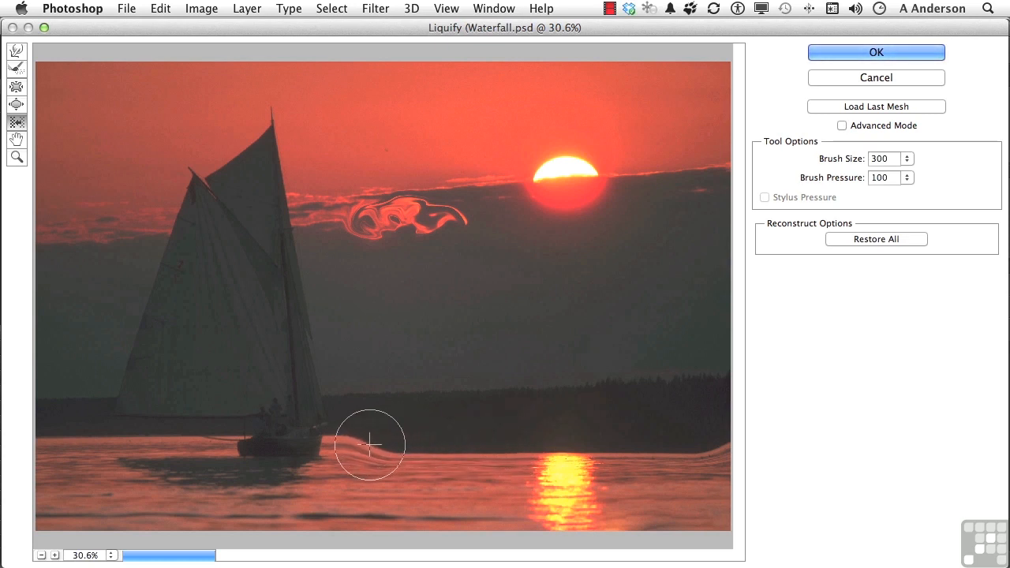
left_click_drag(721, 455, 372, 462)
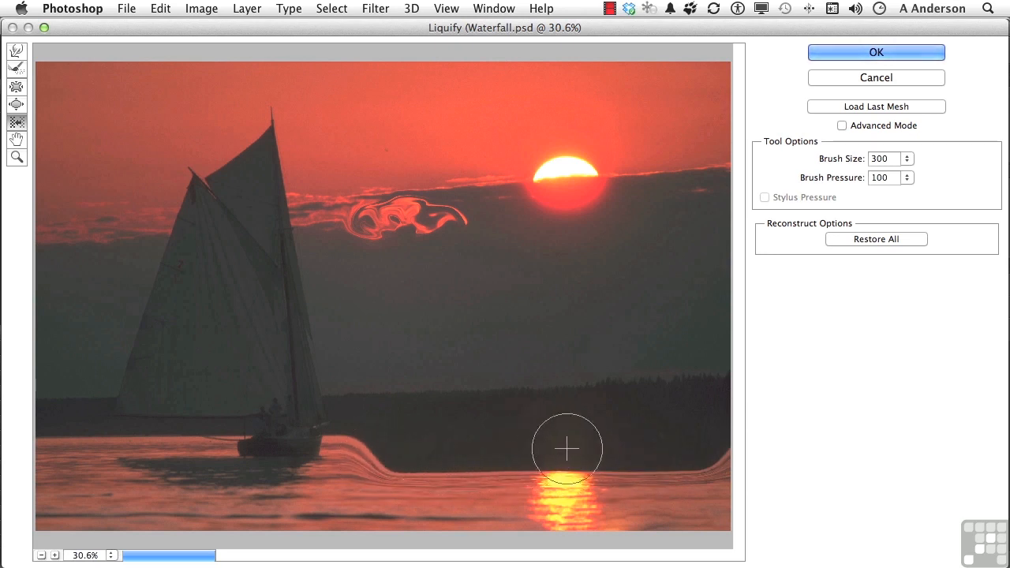
left_click_drag(629, 471, 400, 478)
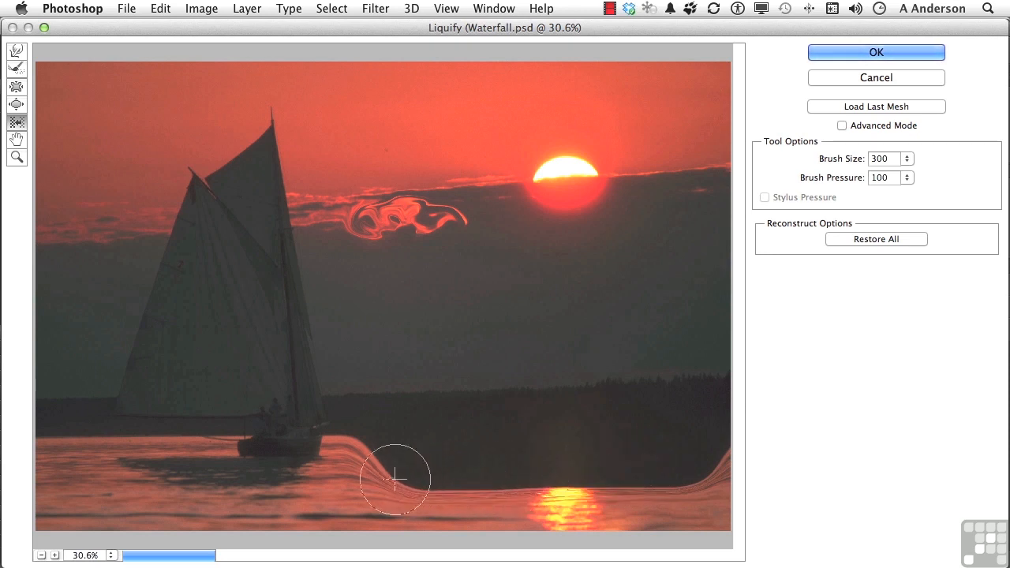
mouse_move(699, 493)
left_mouse_down()
mouse_move(702, 482)
mouse_move(508, 502)
mouse_move(448, 489)
mouse_move(390, 494)
left_mouse_up()
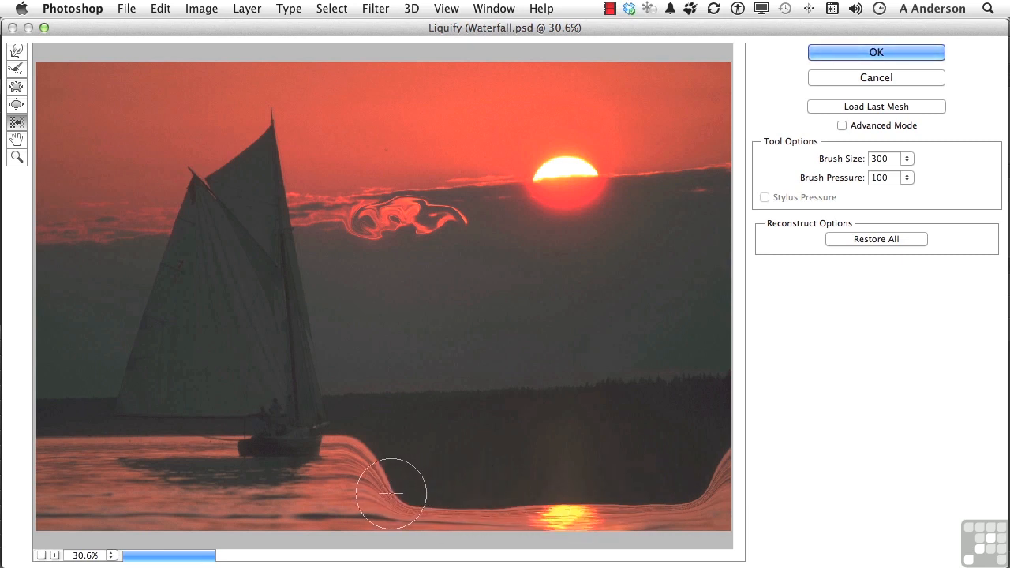
left_click_drag(687, 512, 416, 514)
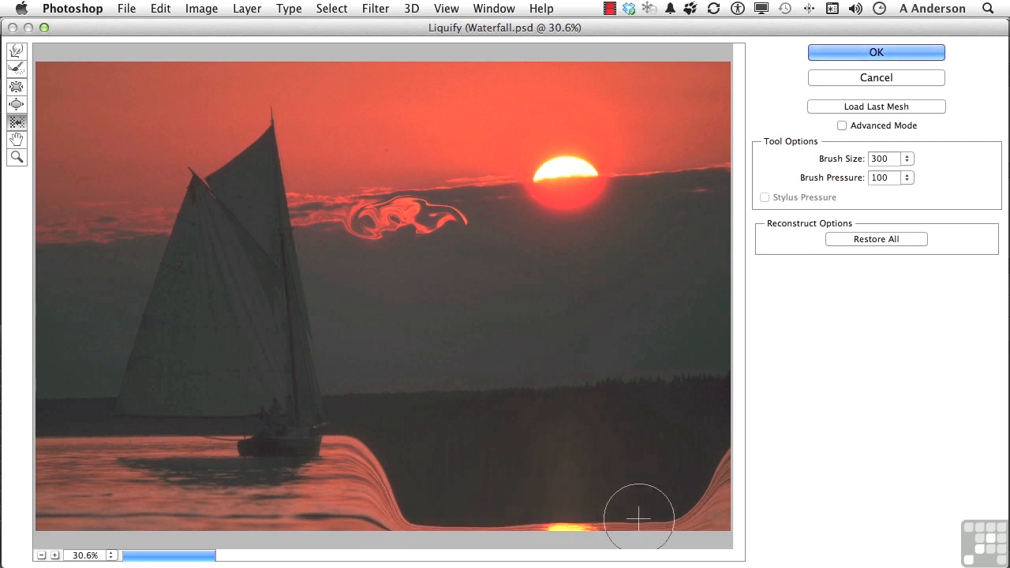
left_click_drag(601, 527, 407, 536)
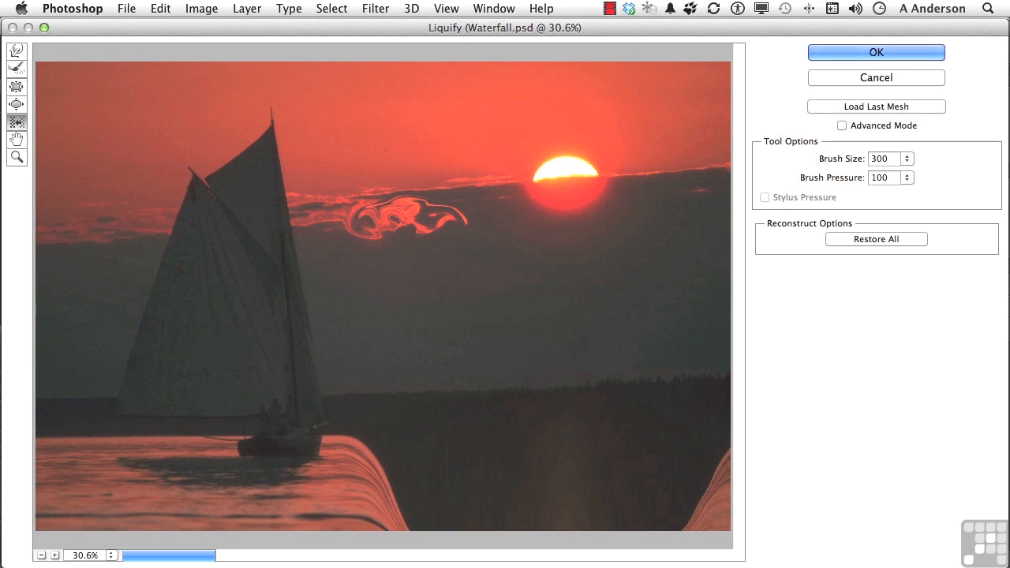
left_click(825, 49)
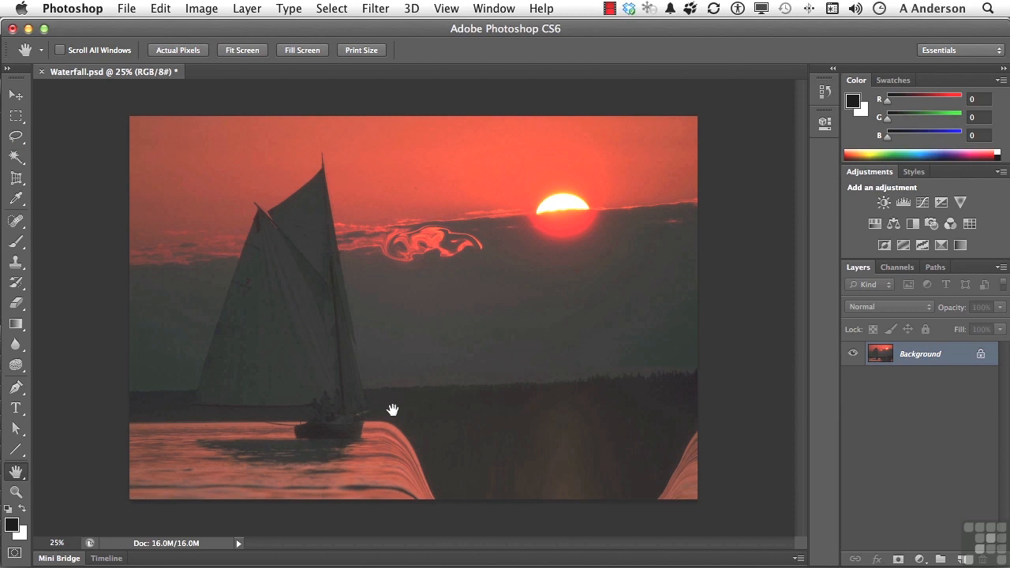
Crop the image evenly on both sides with the Crop tool, cutting off the leftover water at its right edge, and switch to the Move tool
left_click(18, 178)
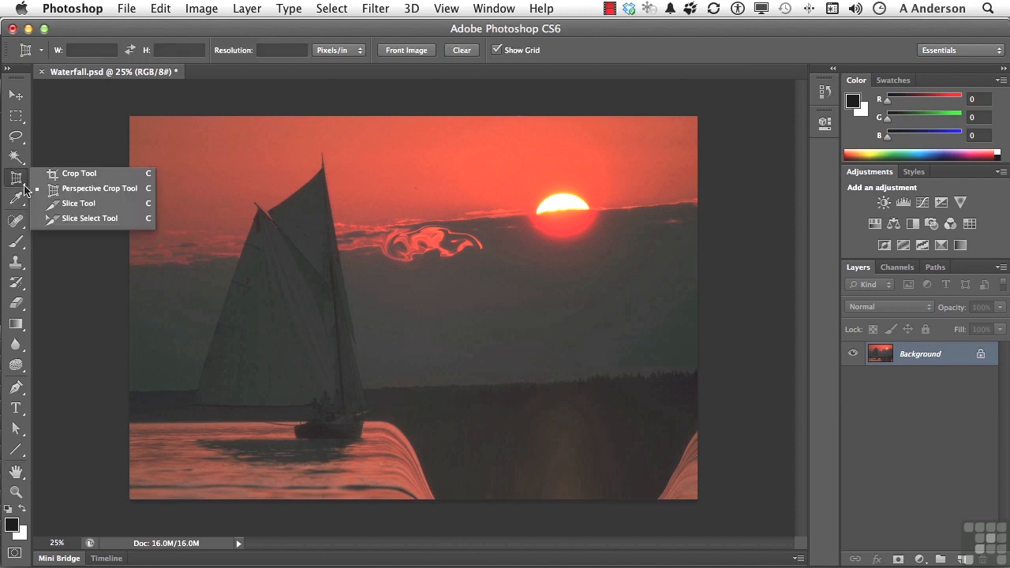
left_click(49, 174)
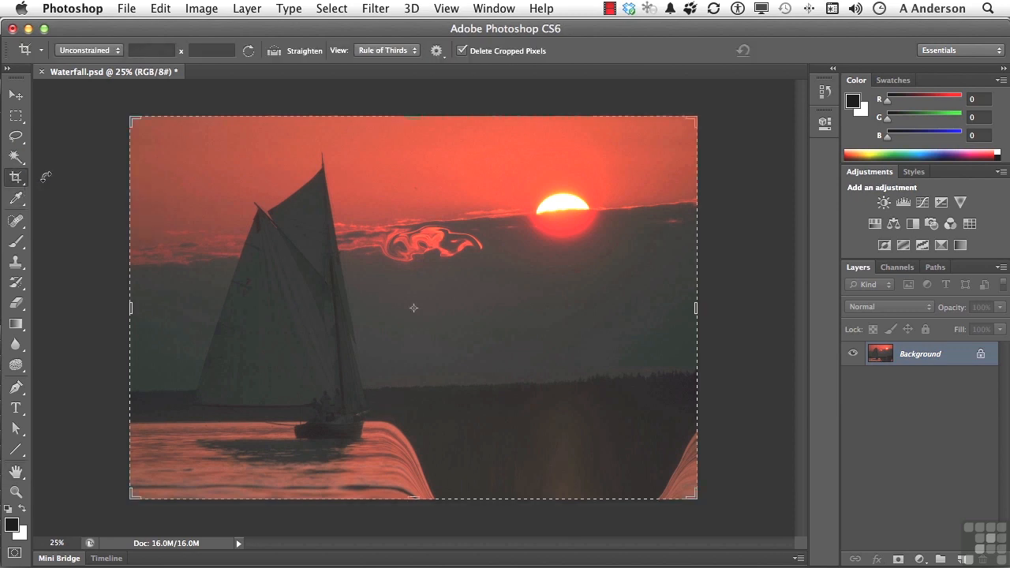
left_click(251, 237)
left_click_drag(695, 308, 670, 308)
key("Return")
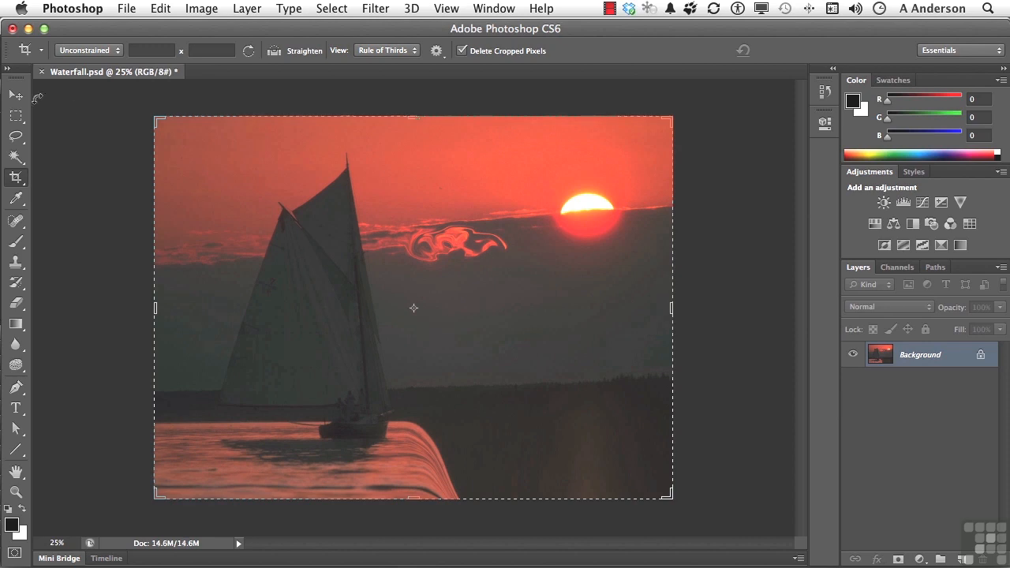
left_click(16, 96)
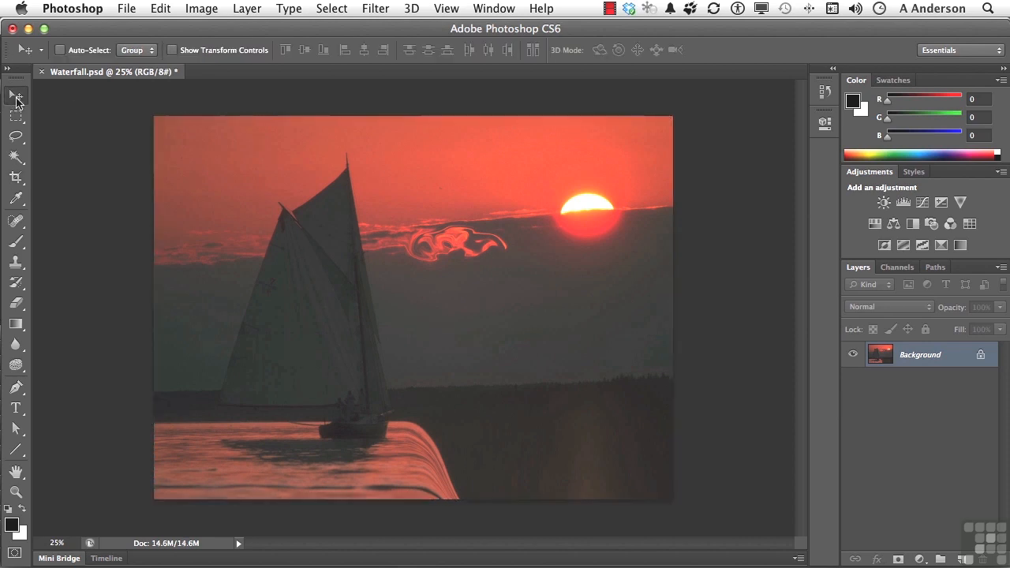